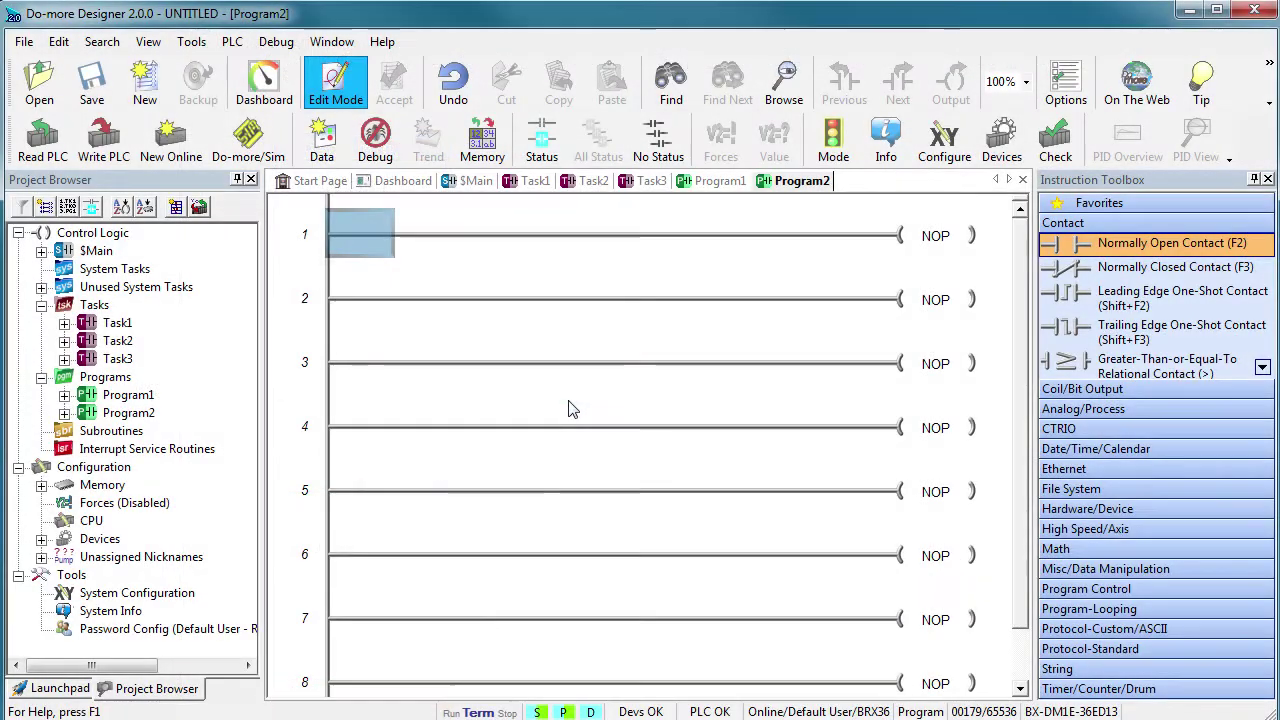
# Step: Open the execution order list and move Task1 down, then back up
pyautogui.click(68, 206)
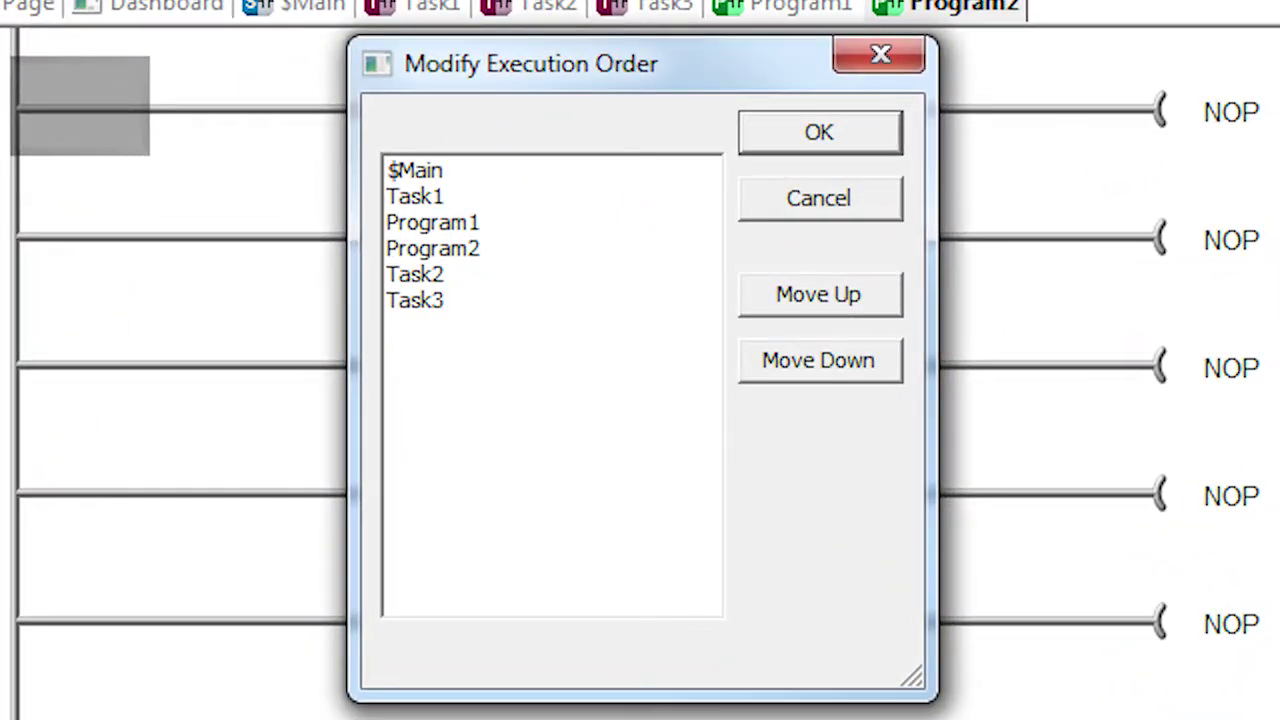
pyautogui.click(414, 200)
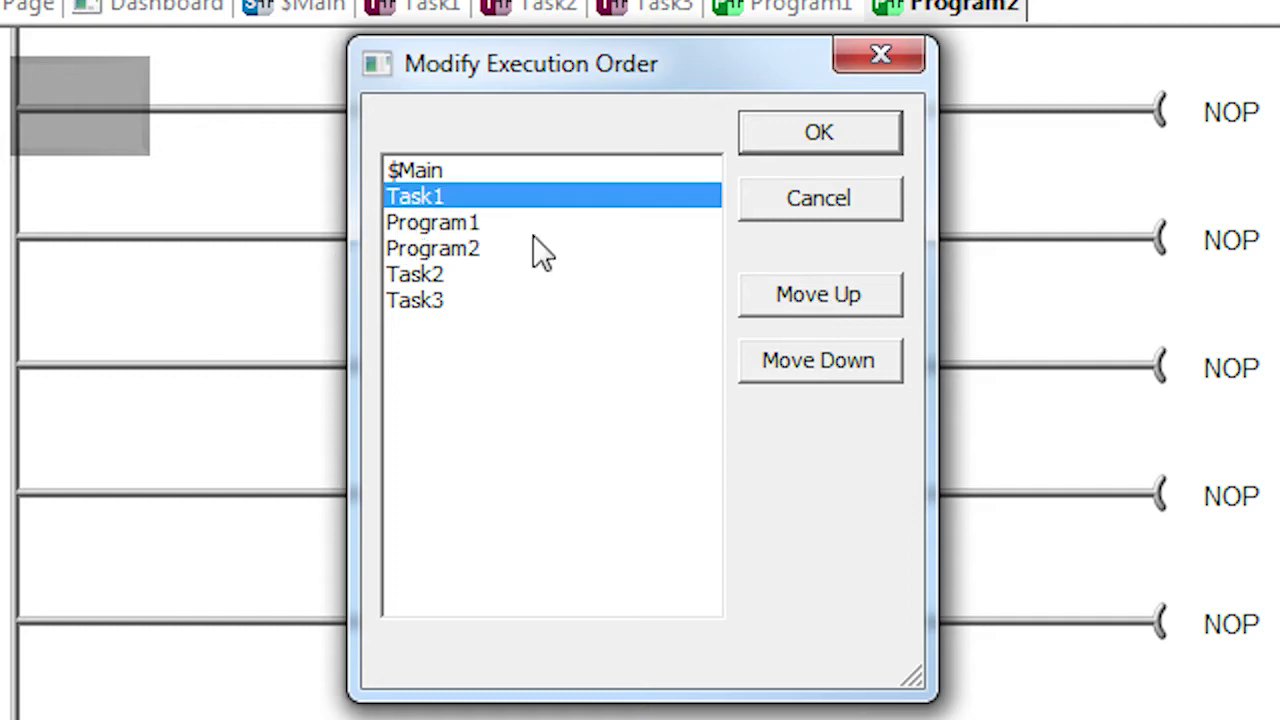
pyautogui.click(843, 362)
pyautogui.click(843, 362)
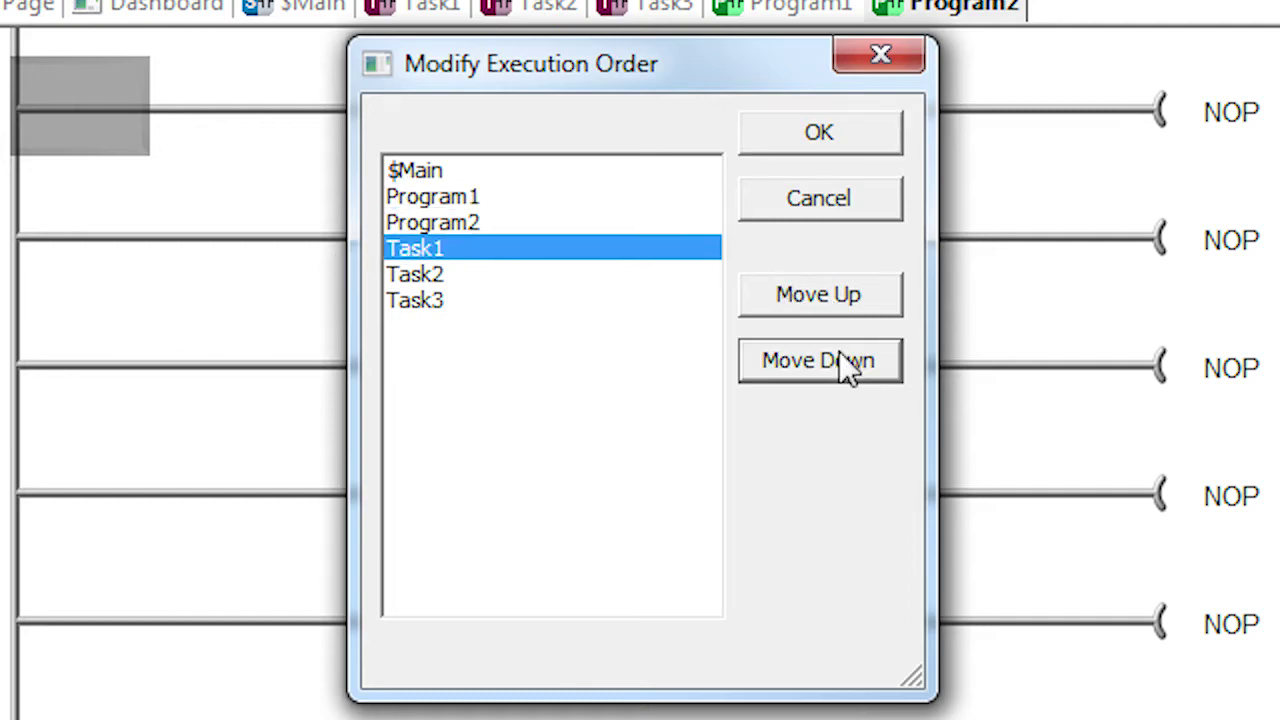
pyautogui.click(808, 300)
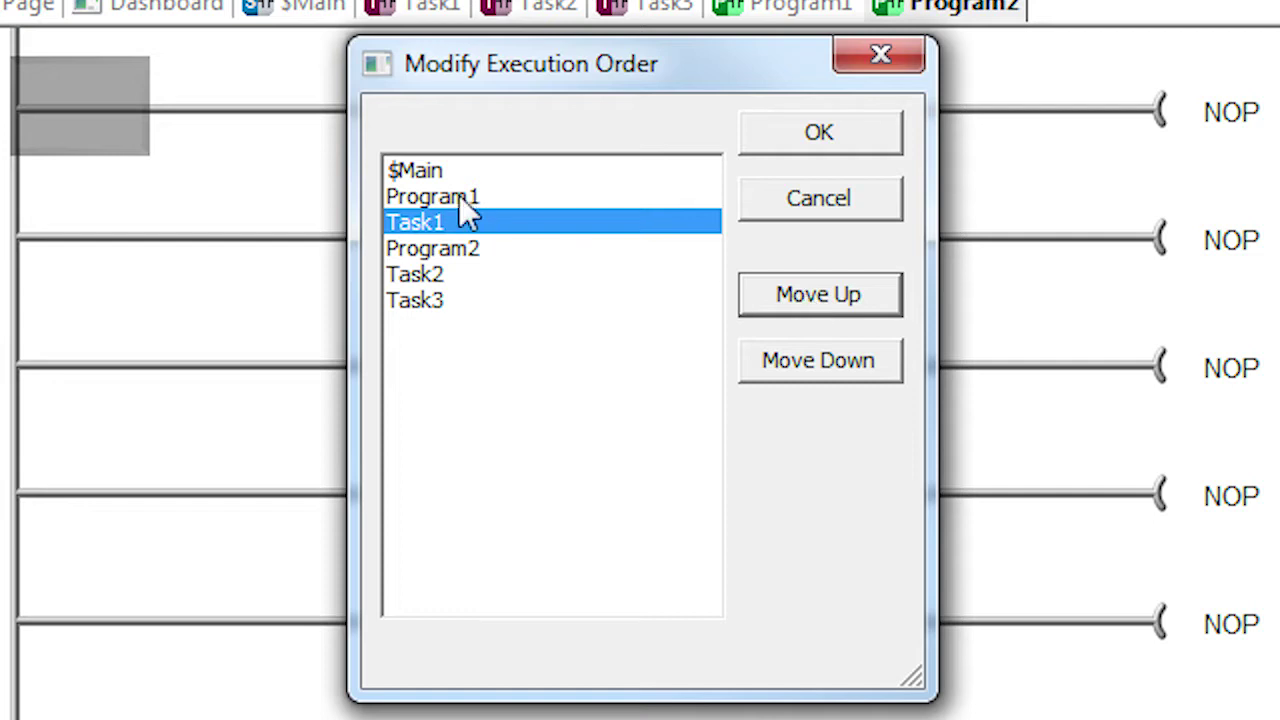
# Step: Move $Main to last and back to first, then place Task1 ahead of Program1
pyautogui.click(430, 172)
pyautogui.click(790, 358)
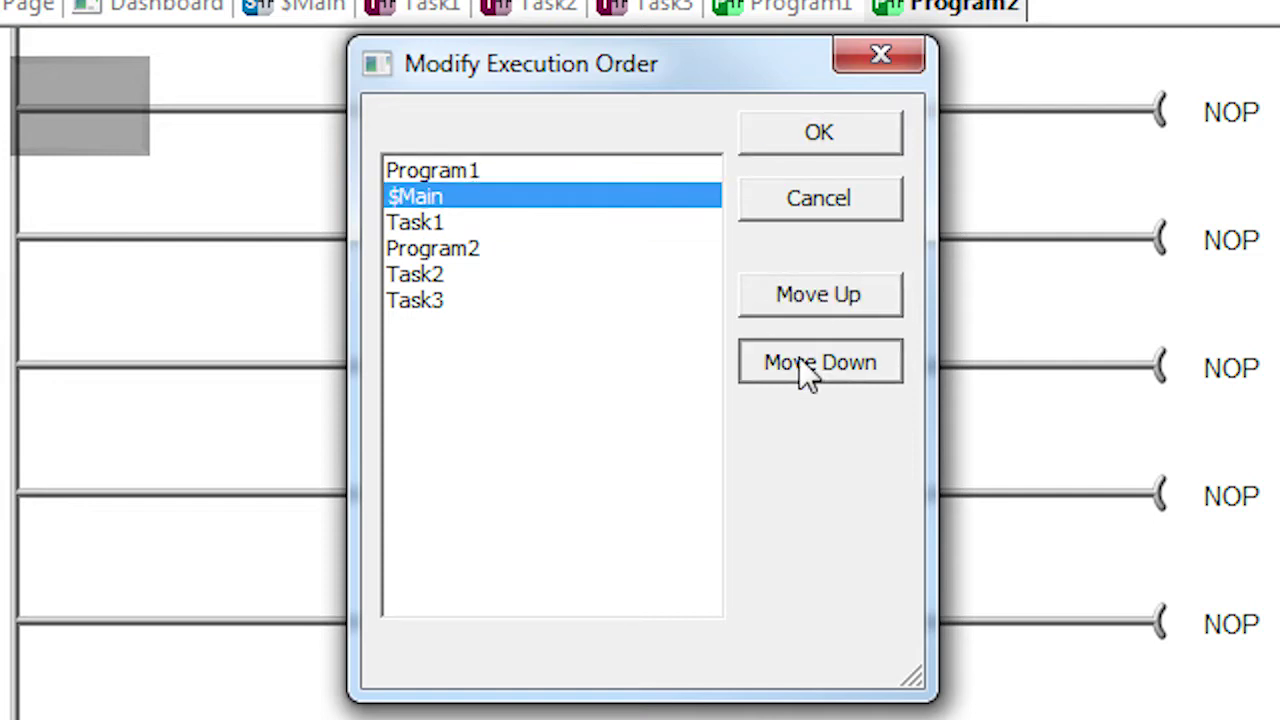
pyautogui.click(800, 360)
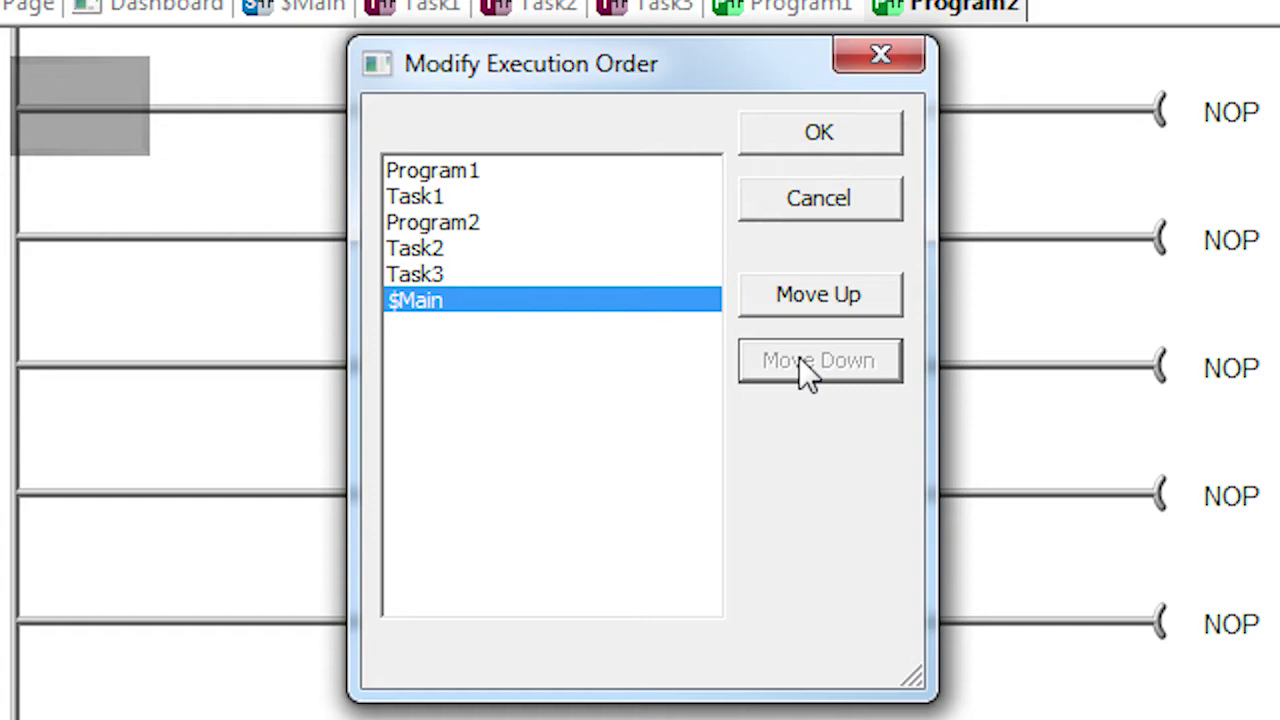
pyautogui.click(801, 279)
pyautogui.click(801, 279)
pyautogui.click(801, 279)
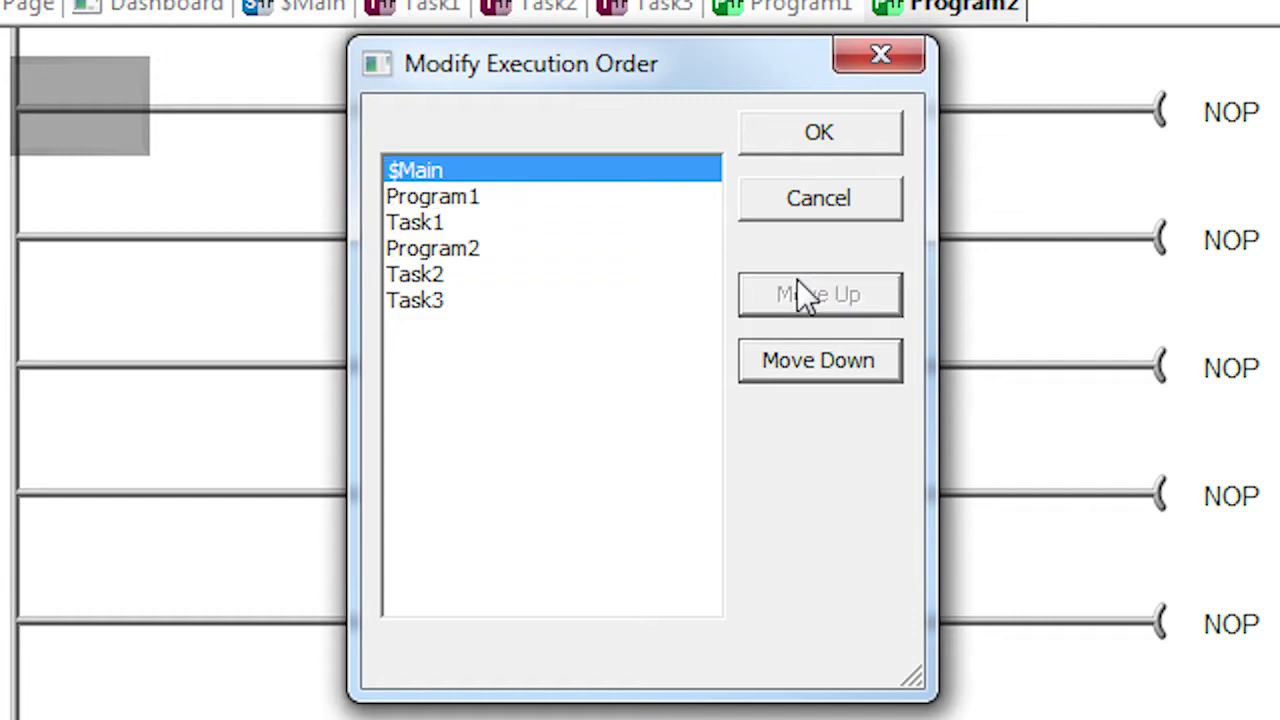
pyautogui.click(457, 200)
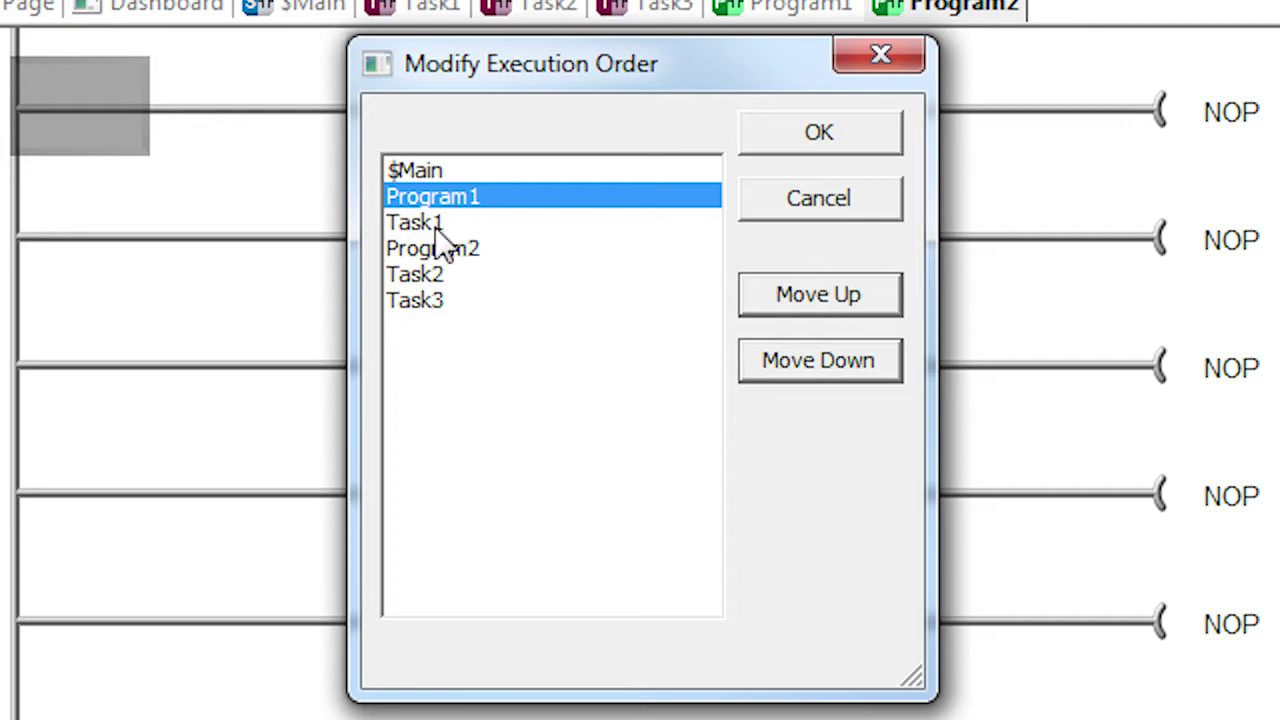
pyautogui.click(435, 224)
pyautogui.click(779, 300)
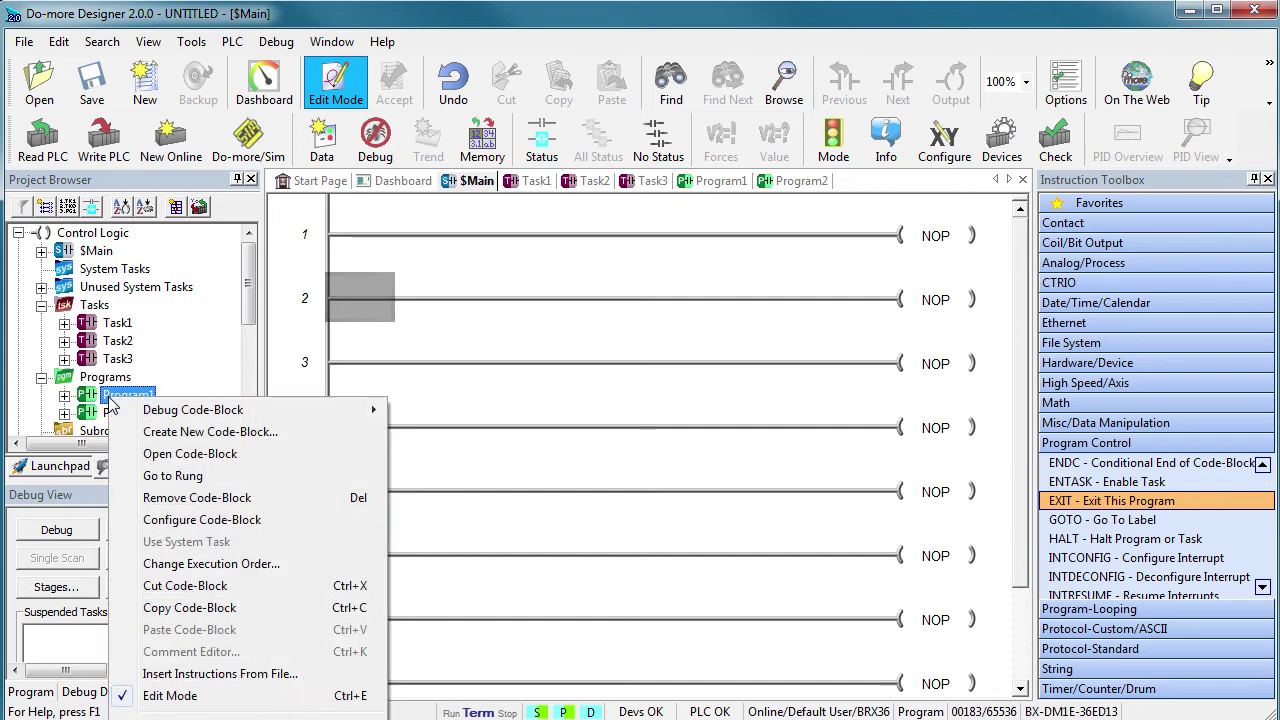
pyautogui.moveTo(193, 410)
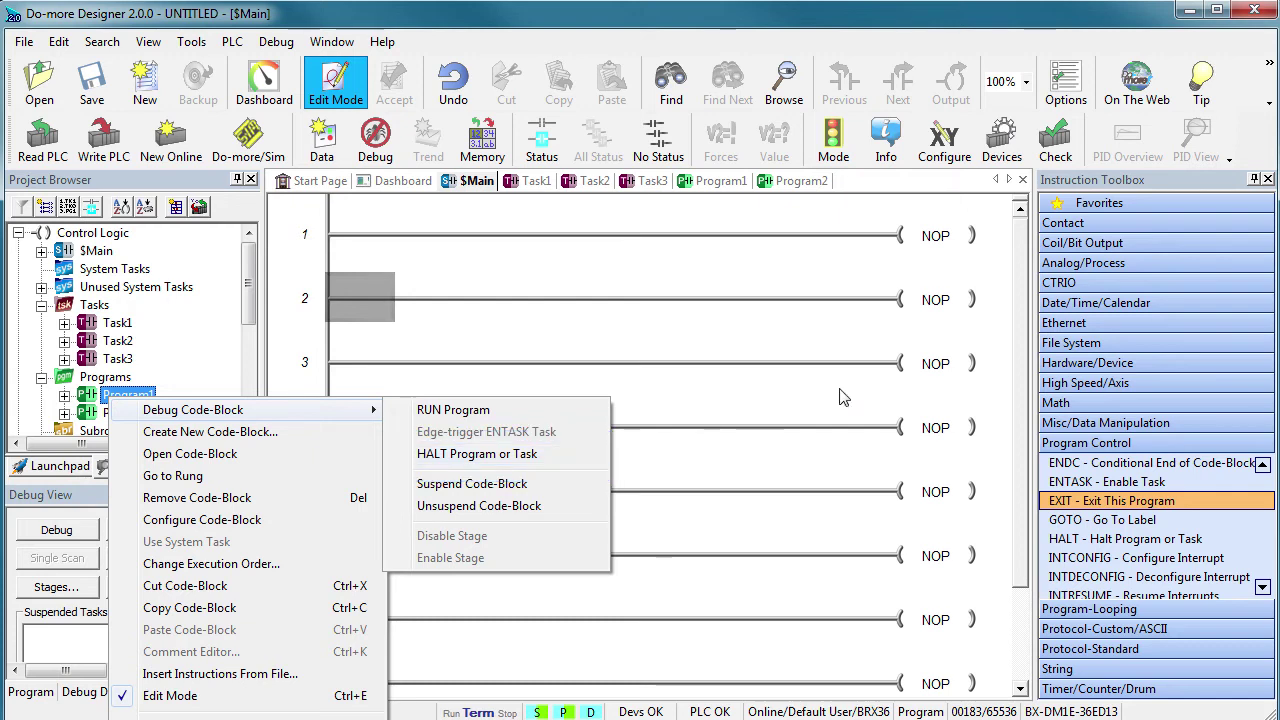
# Step: Add an EXIT instruction to the output of Program1's rung 2
pyautogui.click(930, 383)
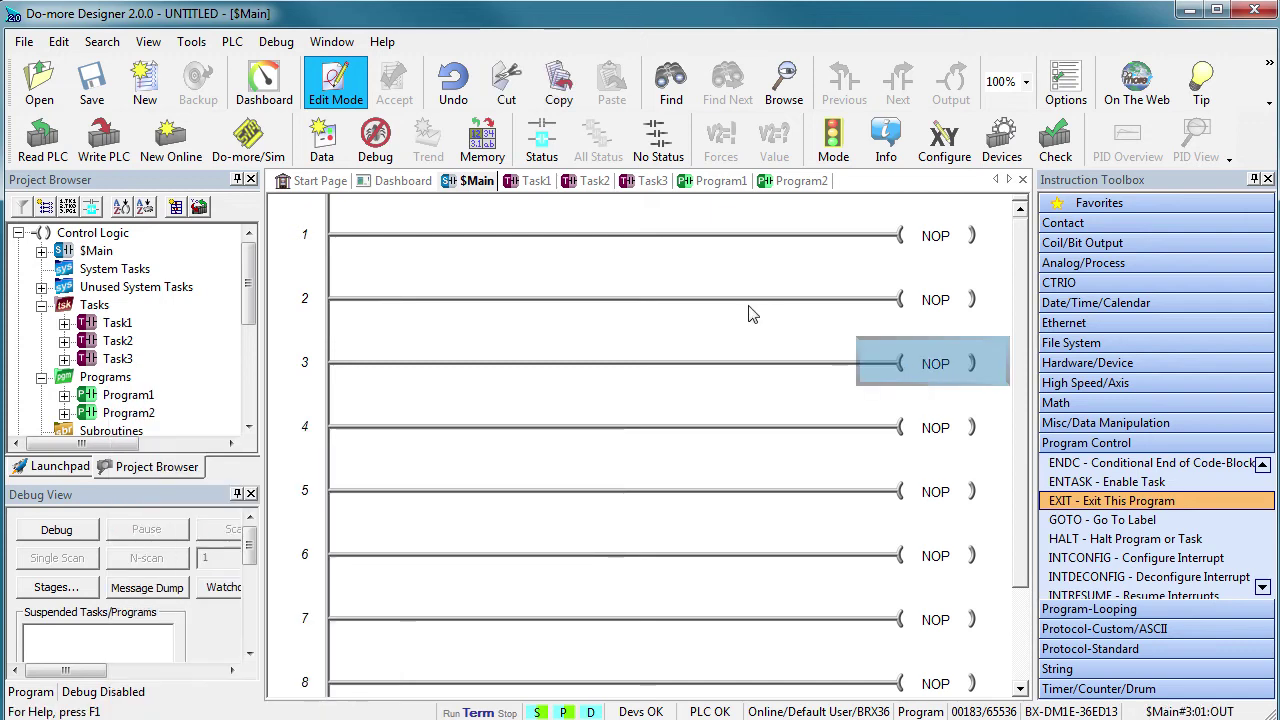
pyautogui.click(722, 183)
pyautogui.press('Down')
pyautogui.press('End')
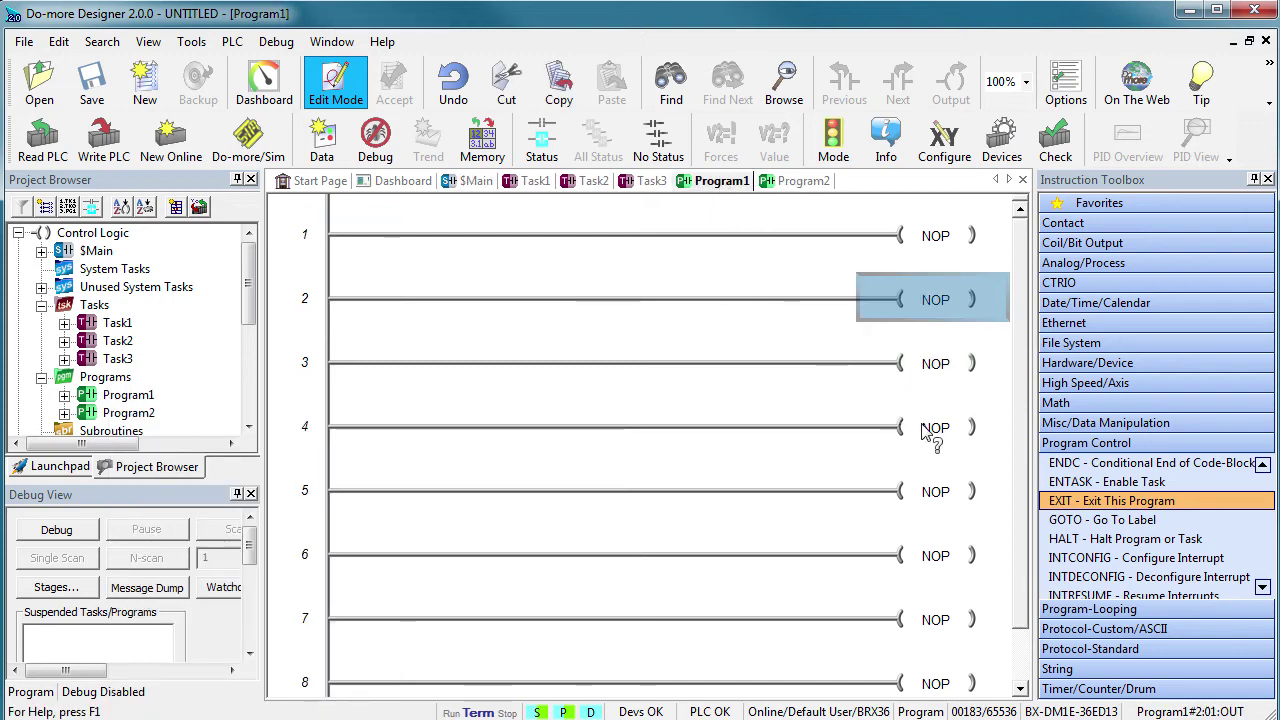
pyautogui.doubleClick(1050, 505)
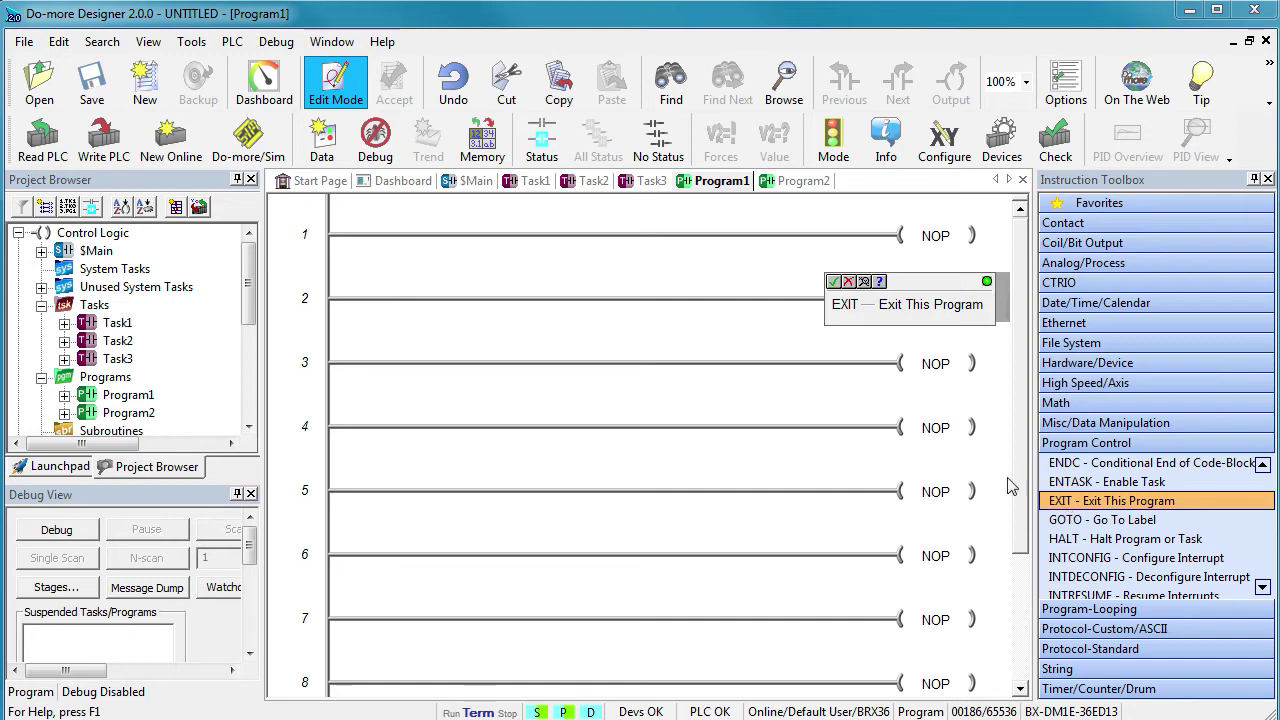
pyautogui.click(833, 282)
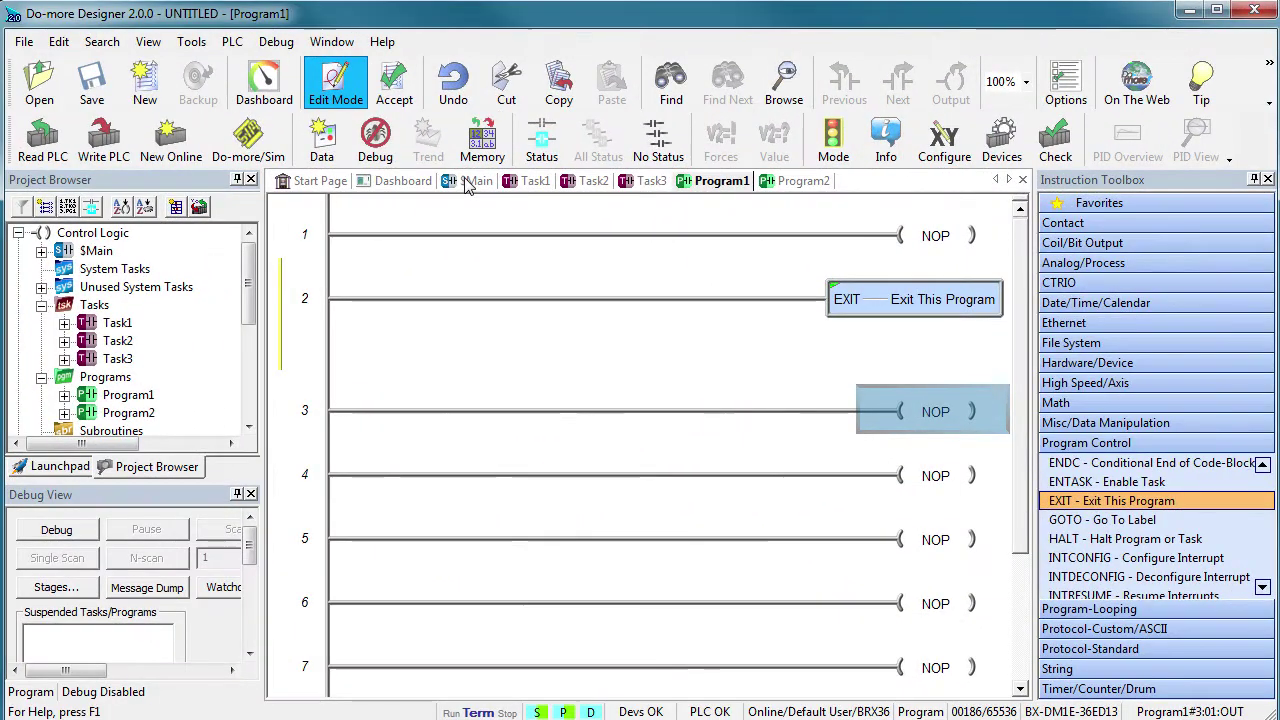
# Step: Return to the $Main ladder and begin inserting a SUSPEND instruction
pyautogui.click(465, 182)
pyautogui.doubleClick(1068, 540)
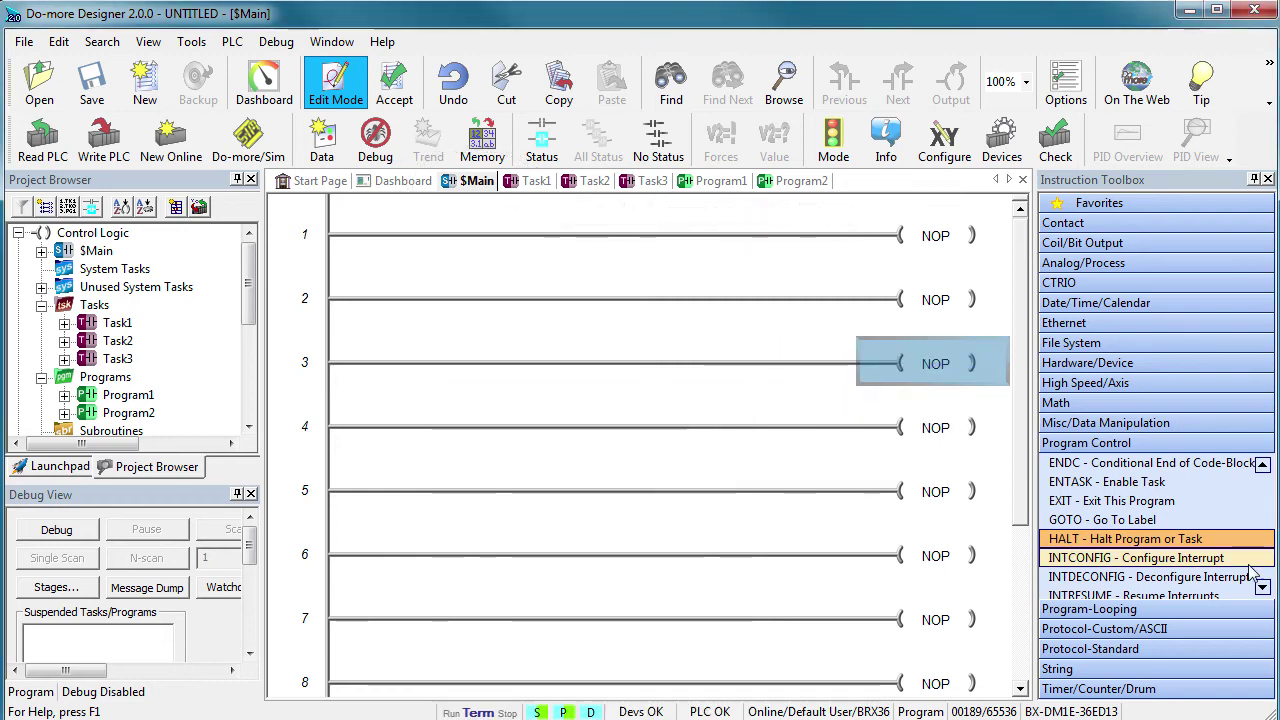
pyautogui.scroll(-3, 1252, 572)
# Step: Place a SUSPEND instruction targeting Task2 on rung 3 of $Main
pyautogui.scroll(-3, 1250, 572)
pyautogui.doubleClick(1080, 558)
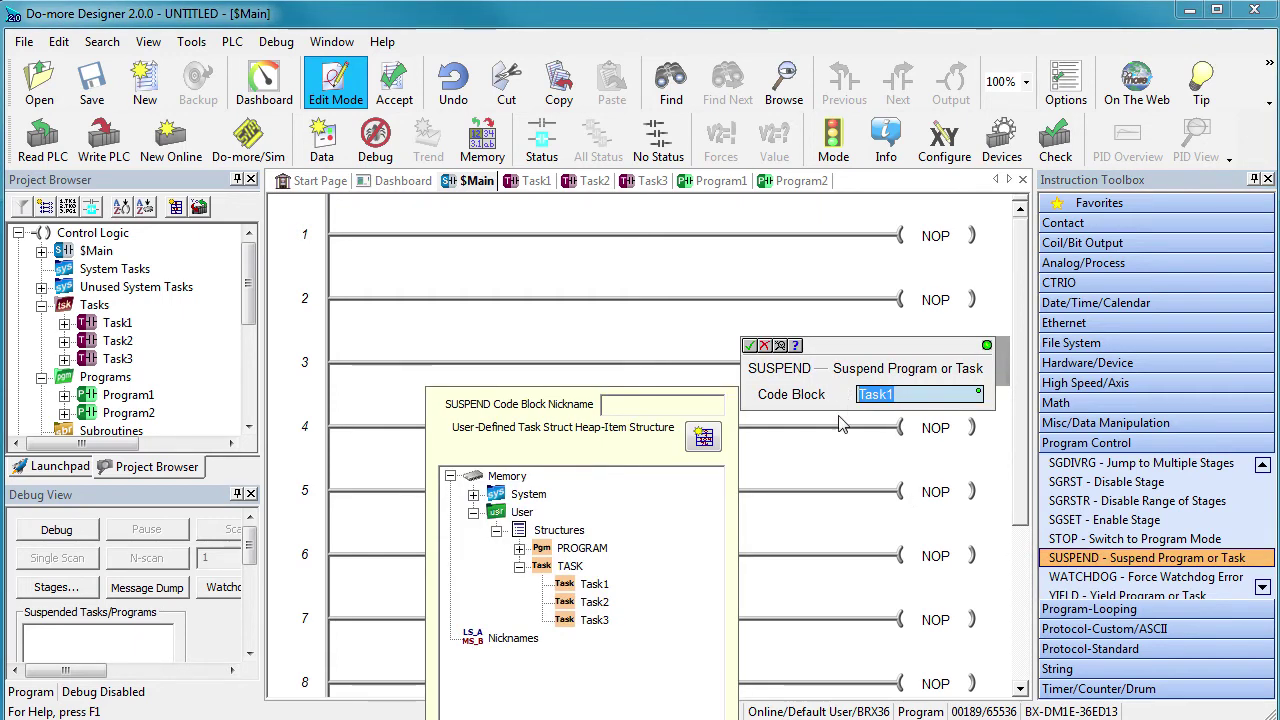
pyautogui.write('Task')
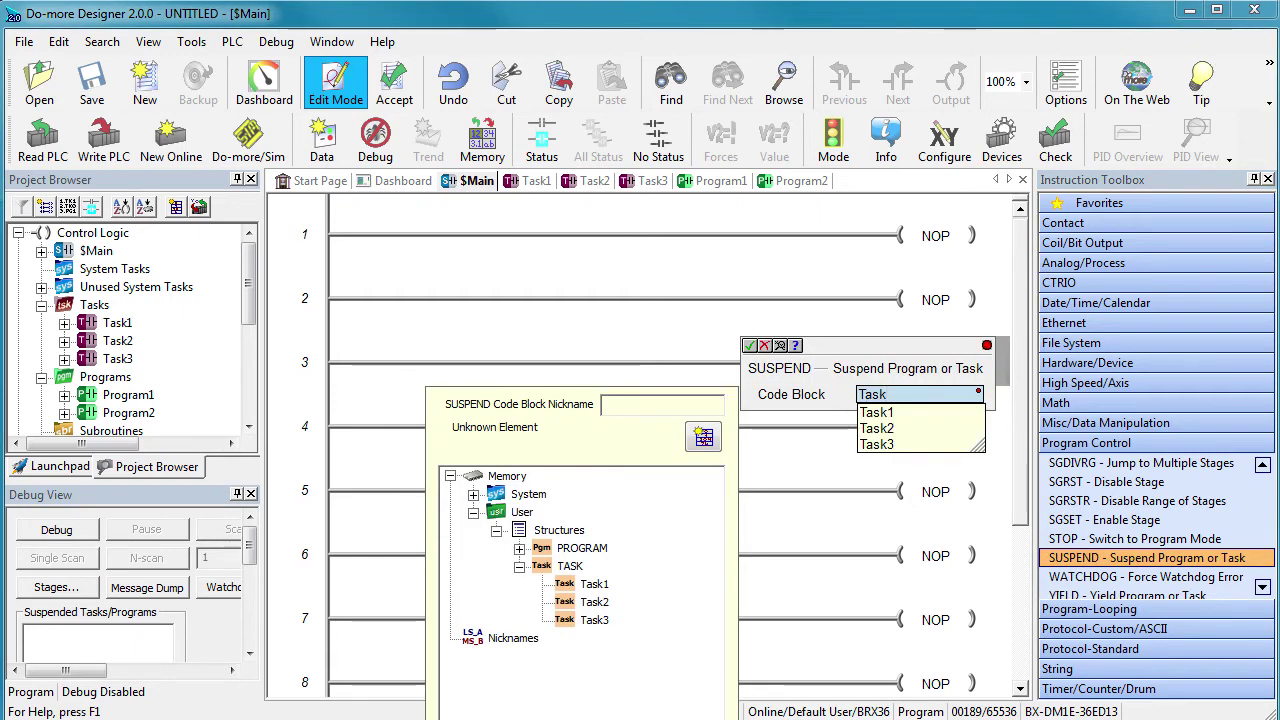
pyautogui.click(887, 430)
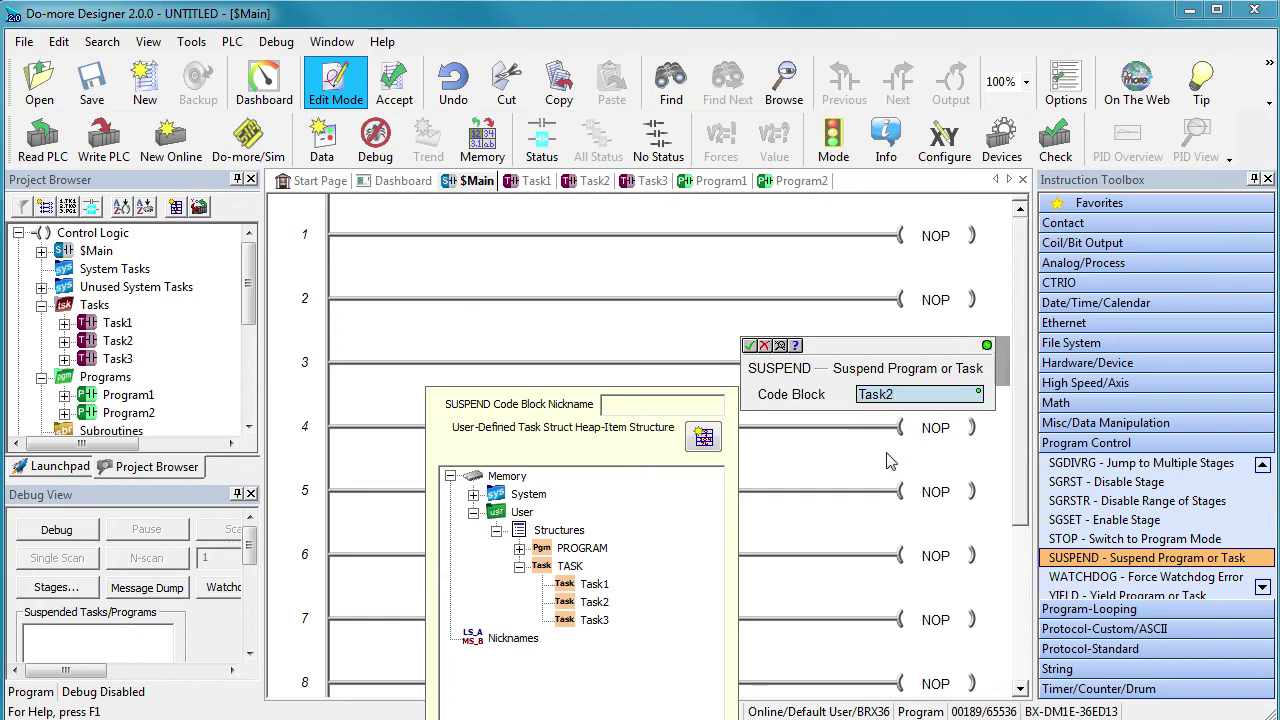
pyautogui.press('Tab')
pyautogui.click(748, 345)
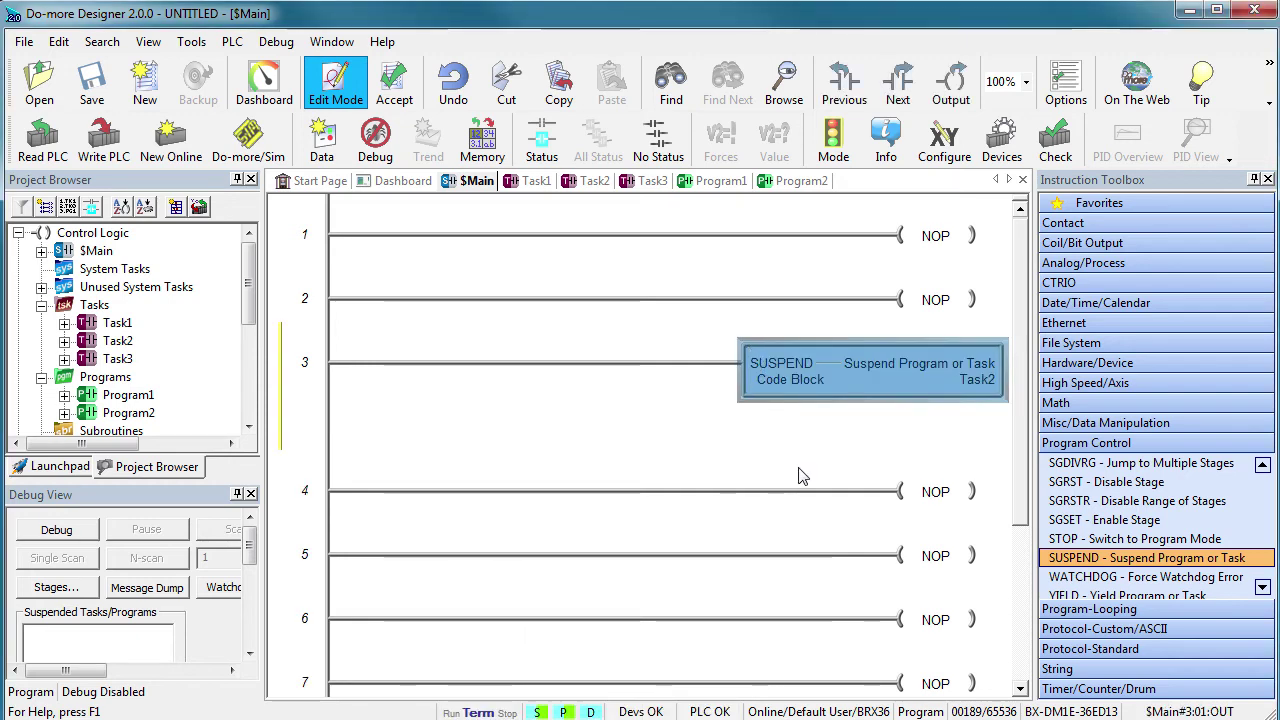
pyautogui.click(942, 510)
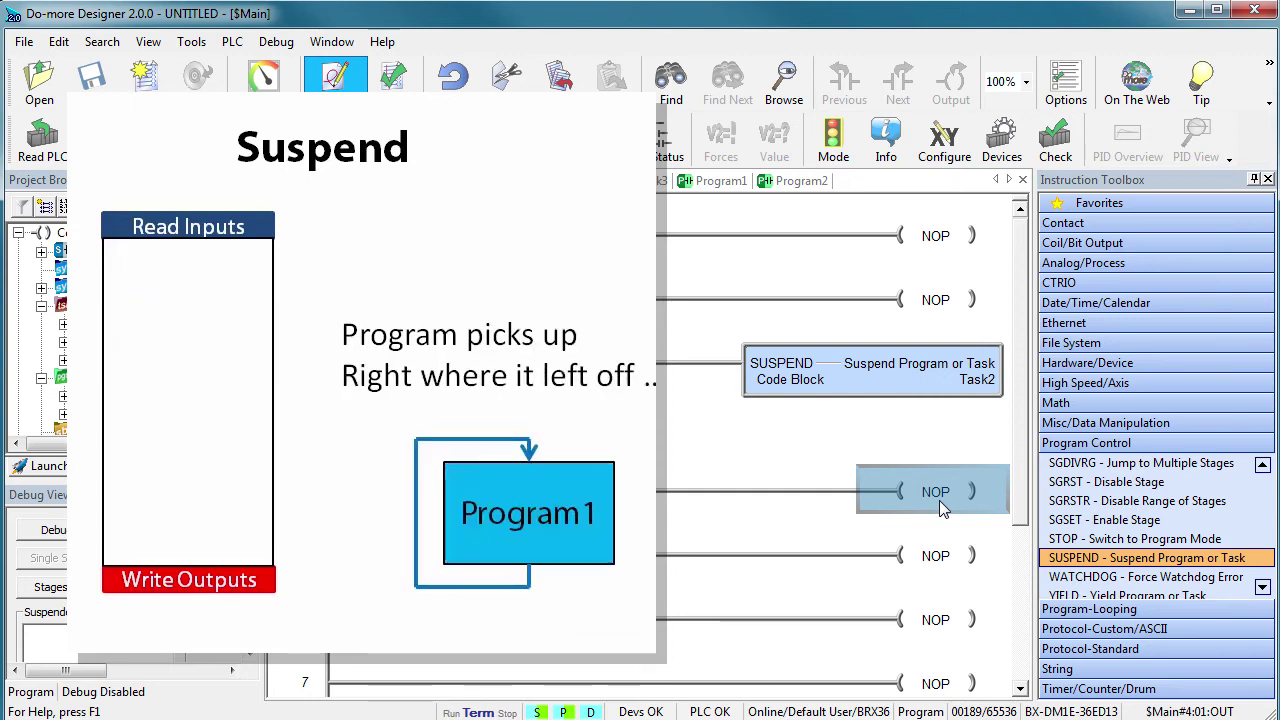
pyautogui.click(1262, 466)
# Step: Insert a RESTART instruction for Program1 on rung 4 of $Main
pyautogui.click(1262, 466)
pyautogui.click(1262, 466)
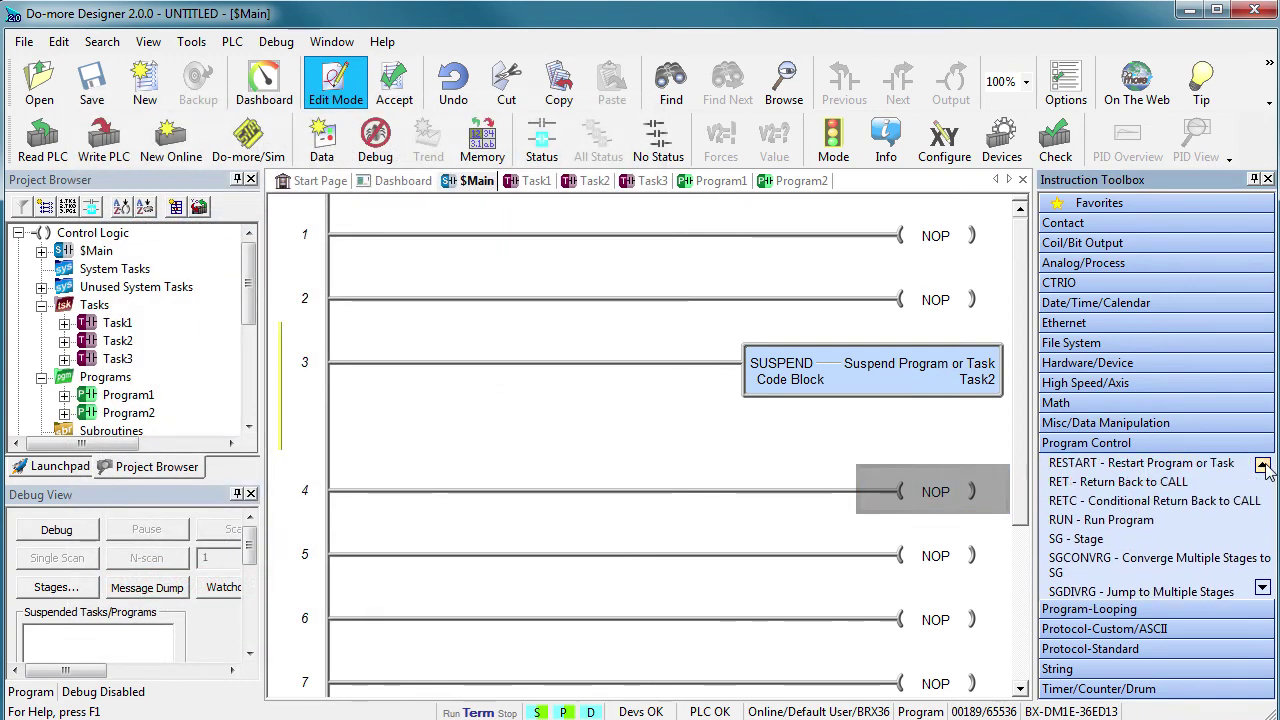
pyautogui.click(1262, 466)
pyautogui.click(1262, 466)
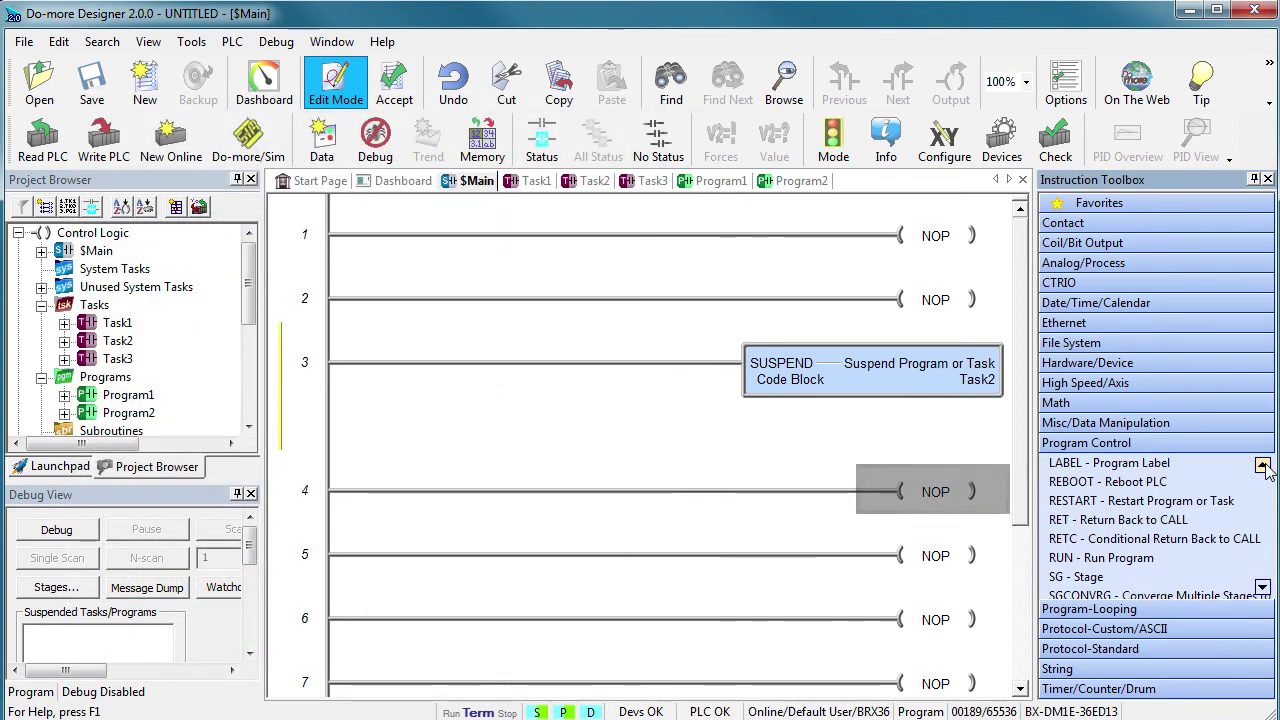
pyautogui.doubleClick(1088, 501)
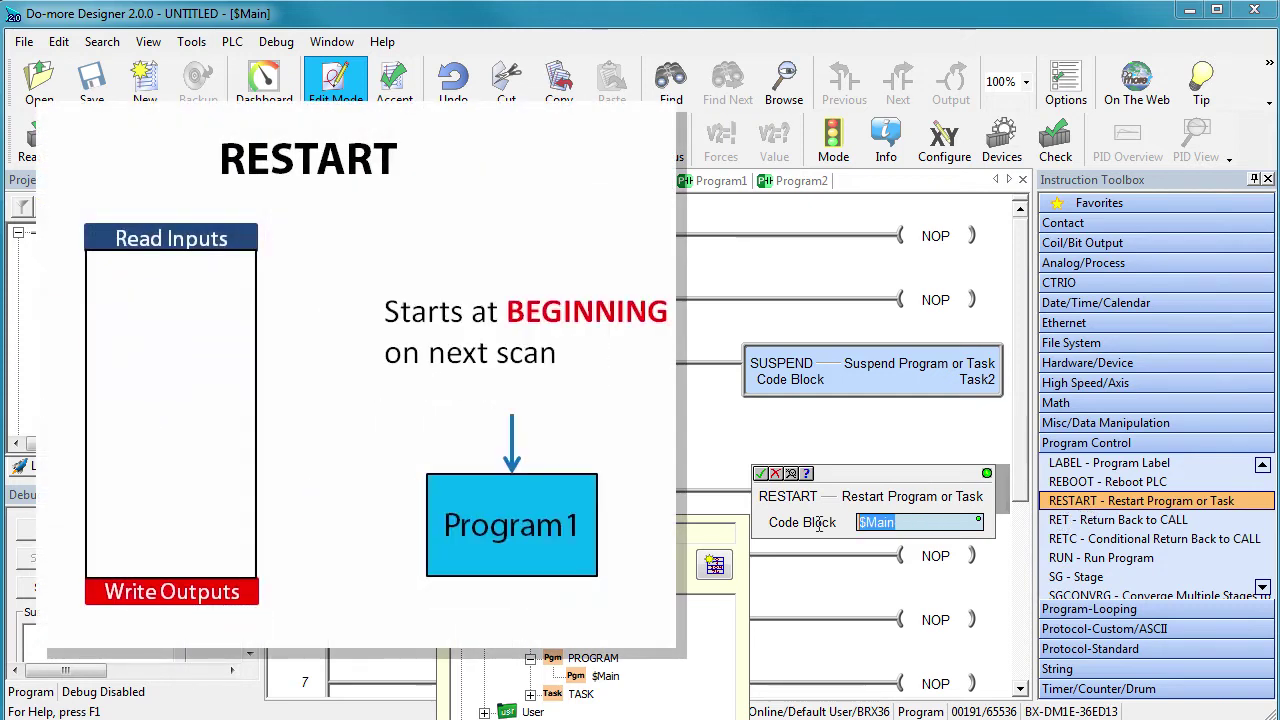
pyautogui.write('Program1')
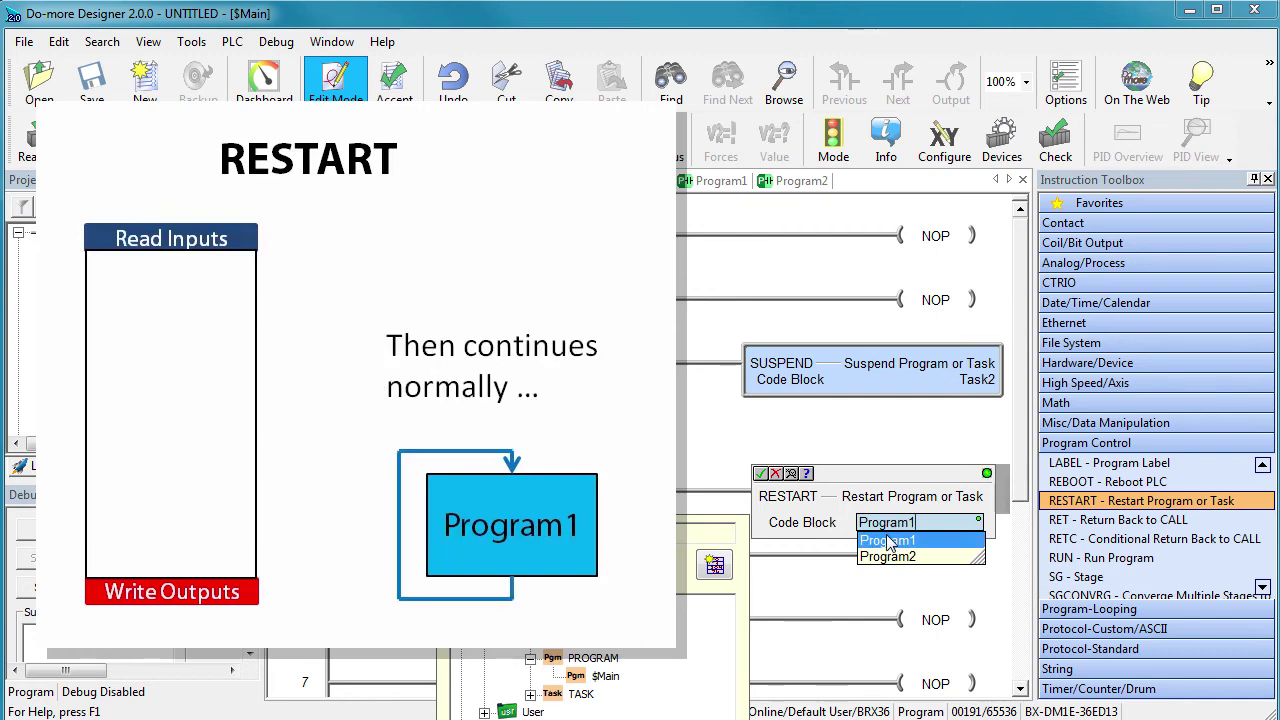
pyautogui.click(870, 542)
pyautogui.click(761, 474)
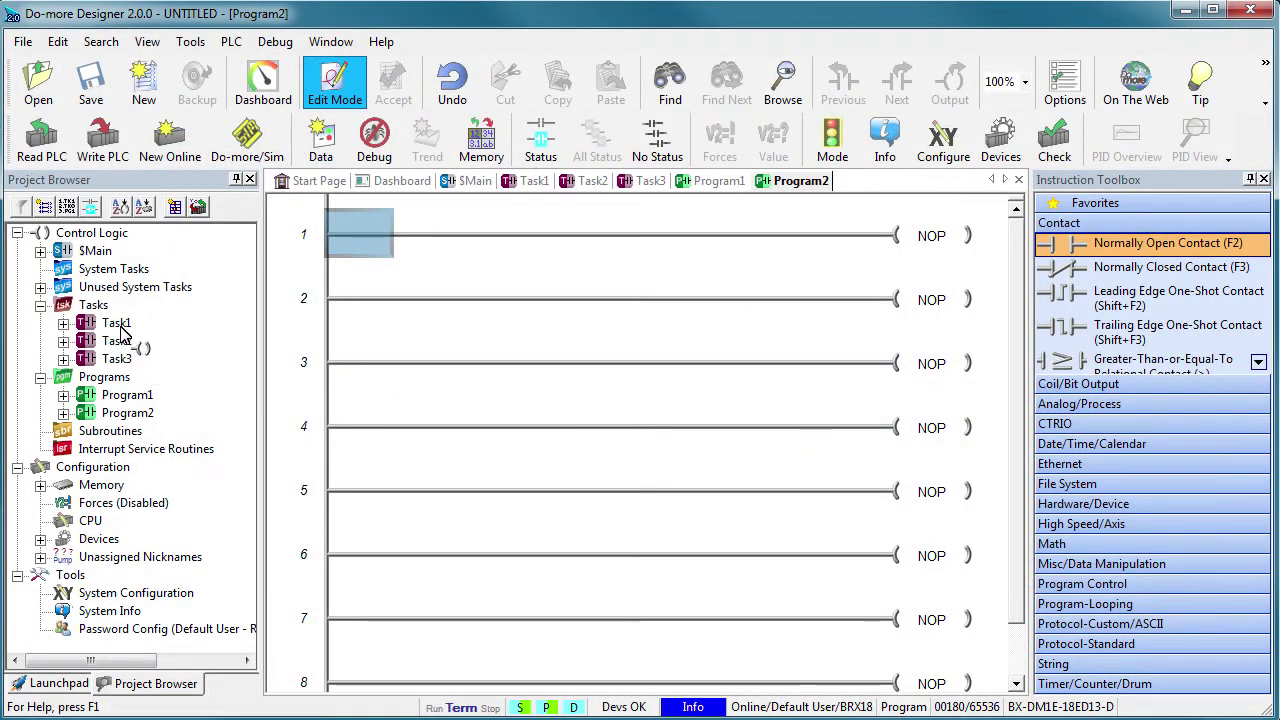
# Step: Open Task1's Configure Code-Block settings, showing its 100-microsecond time slice
pyautogui.rightClick(117, 325)
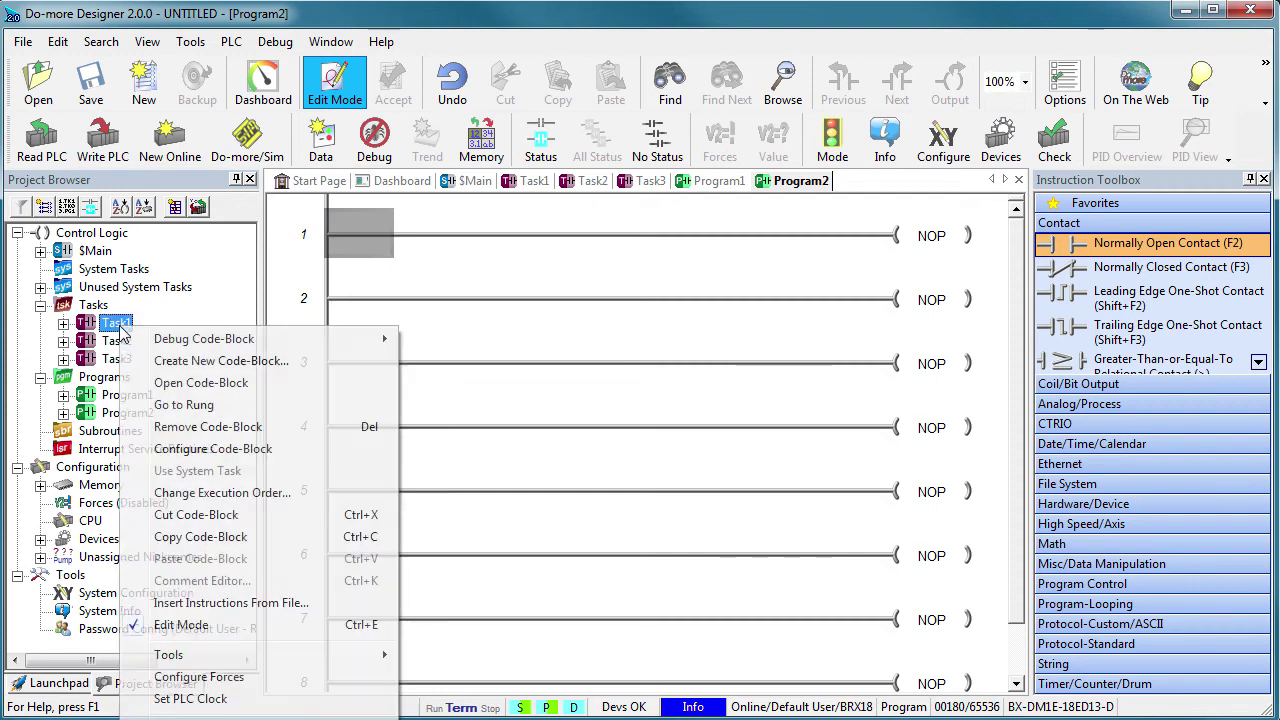
pyautogui.click(190, 449)
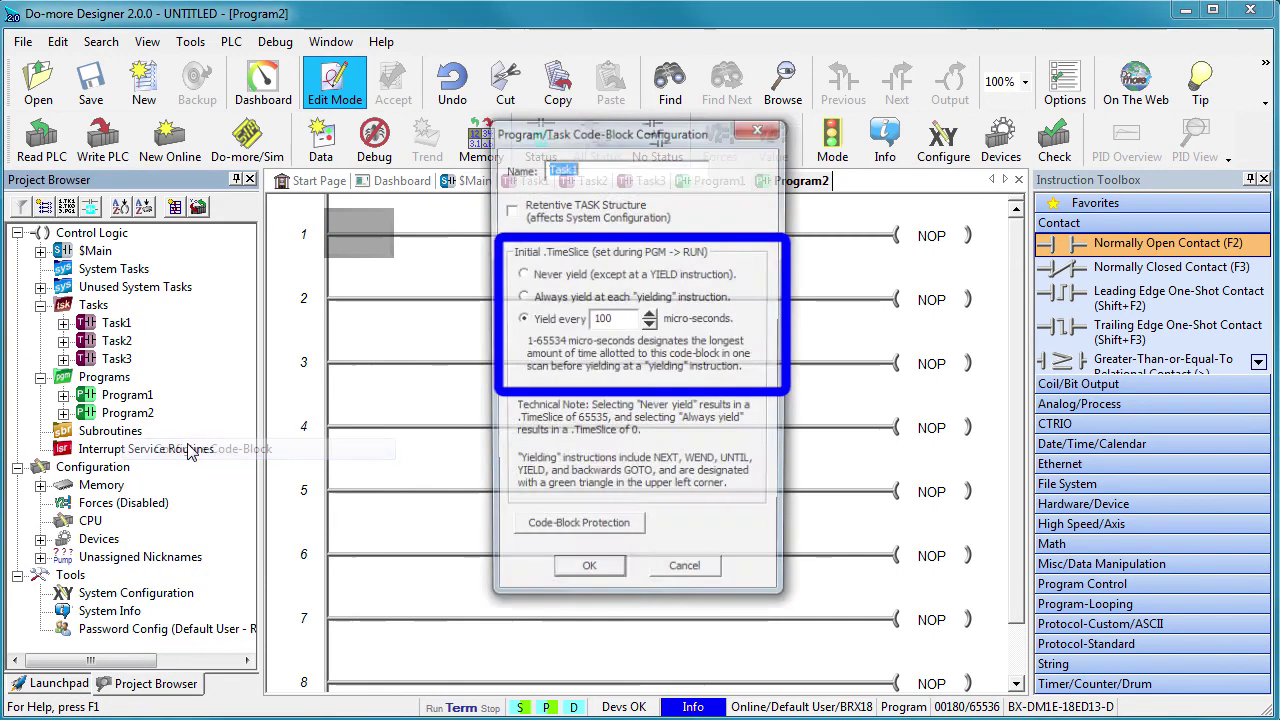